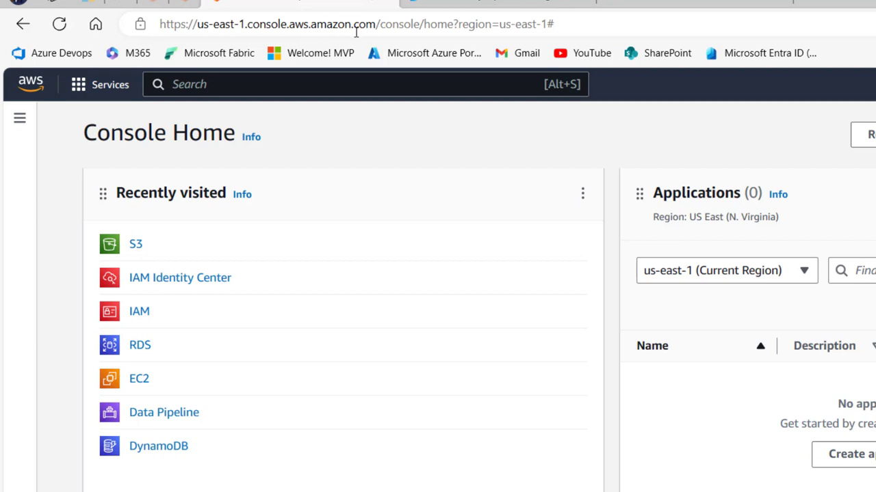
# Step: Find S3 with the console search for 's3' and open its getting-started page
pyautogui.click(116, 91)
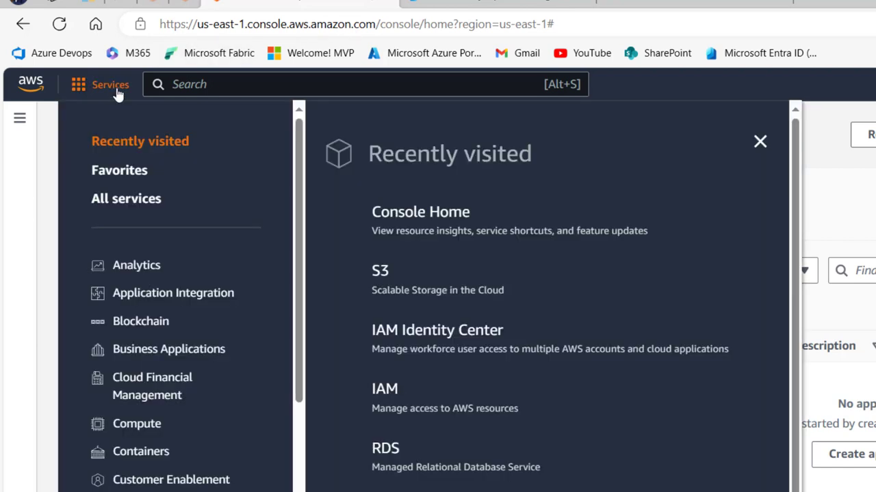
pyautogui.moveTo(297, 209); pyautogui.dragTo(307, 411)
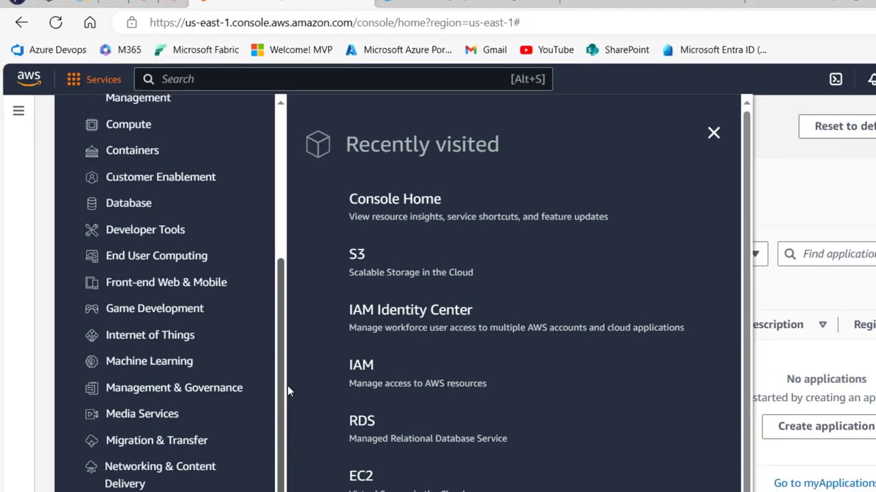
pyautogui.hotkey('alt', 's')
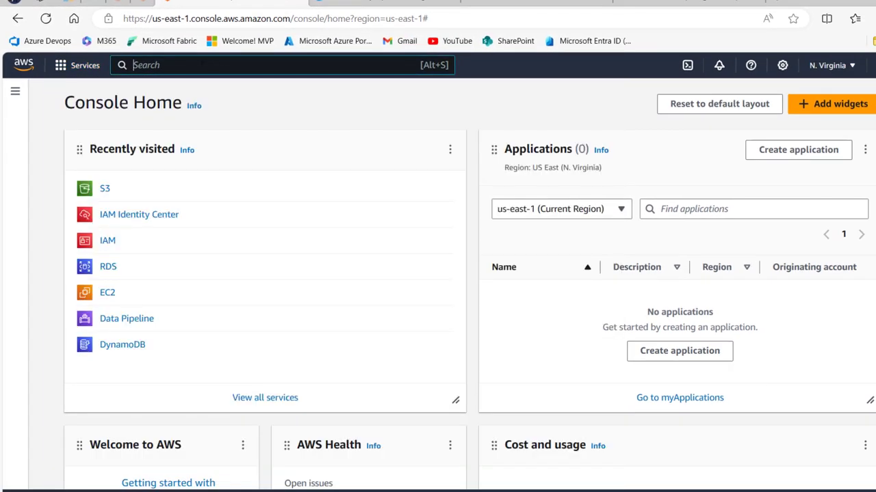
pyautogui.write('s3')
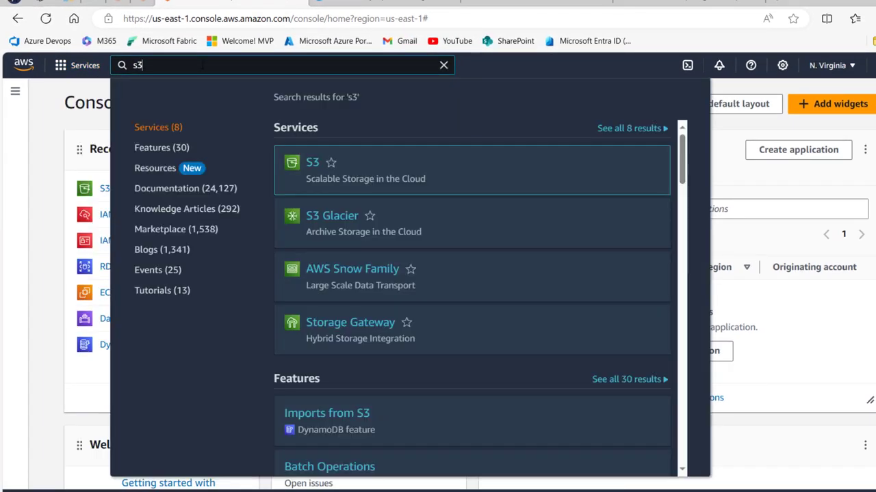
pyautogui.moveTo(312, 168)
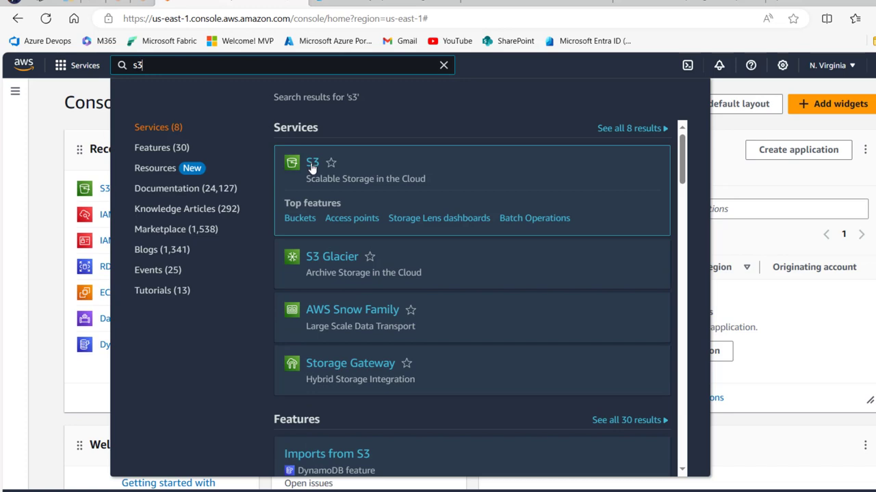
pyautogui.click(311, 165)
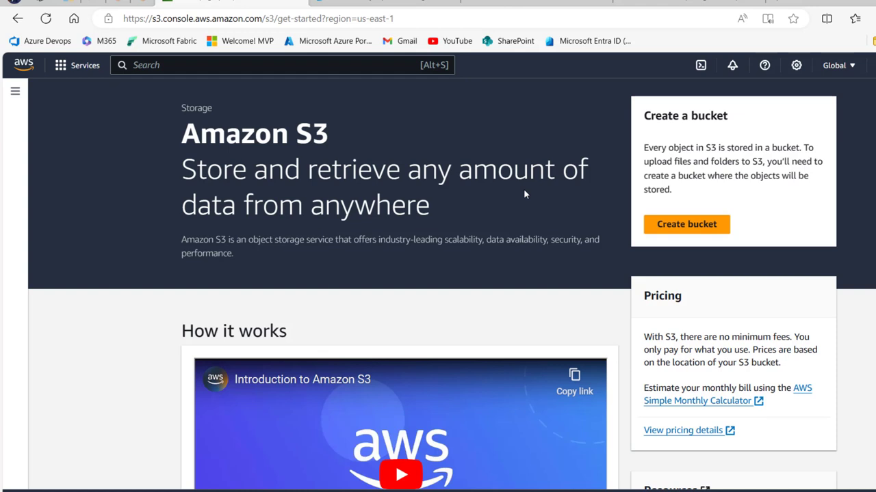
# Step: Begin a new bucket and choose Europe (Stockholm) eu-north-1 as its AWS Region
pyautogui.click(702, 230)
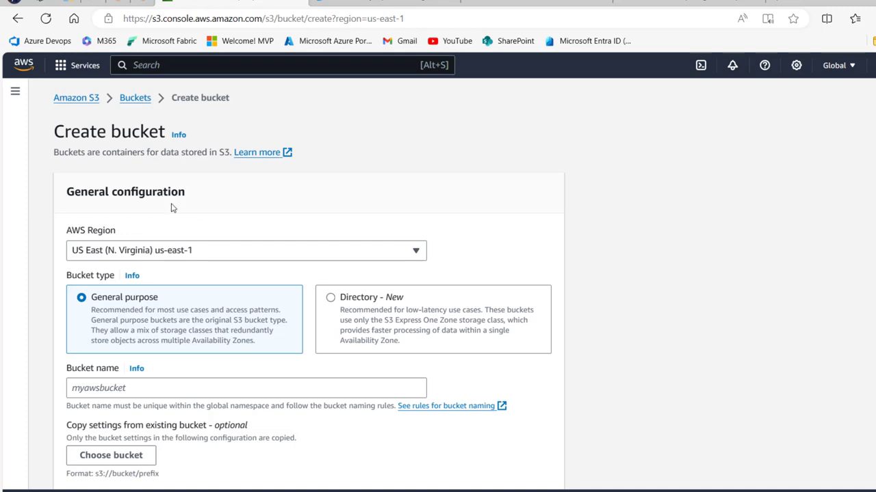
pyautogui.click(245, 249)
pyautogui.scroll(-3, 363, 357)
pyautogui.scroll(-6, 363, 357)
pyautogui.scroll(4, 372, 423)
pyautogui.scroll(-2, 376, 397)
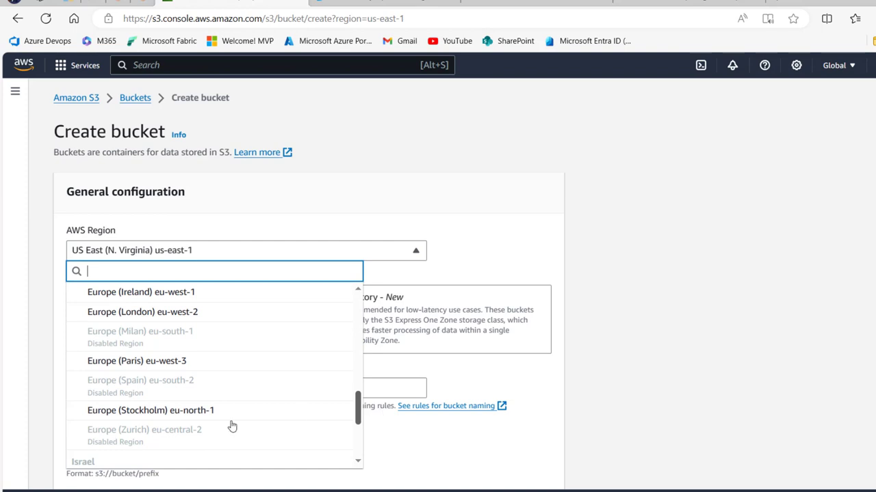
pyautogui.click(186, 417)
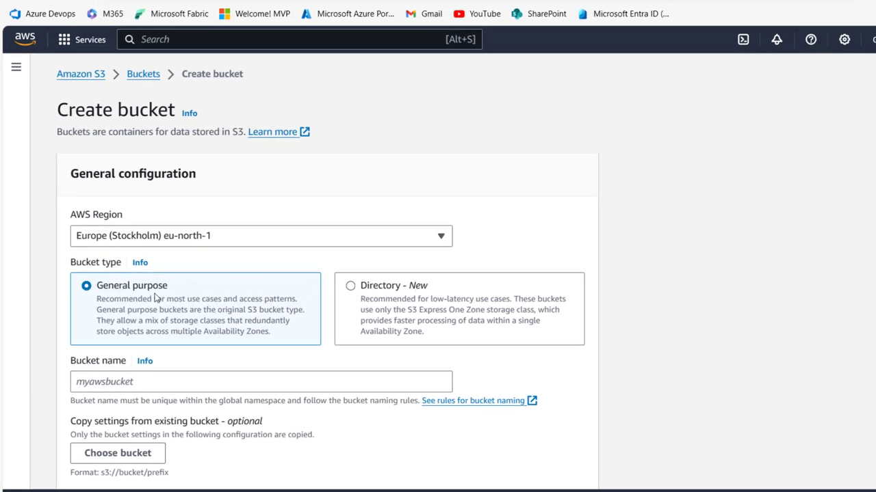
pyautogui.scroll(-3, 692, 319)
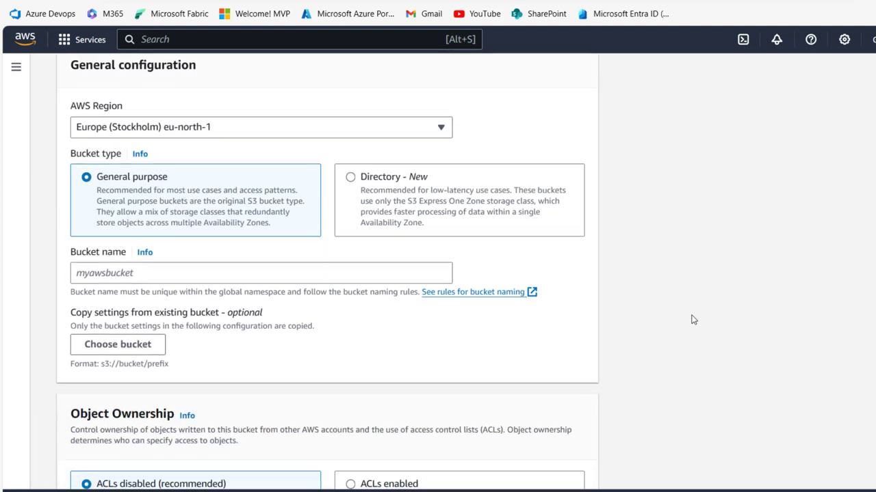
# Step: Name the bucket salesdata1234, keeping ACLs disabled and Block all public access on
pyautogui.click(339, 199)
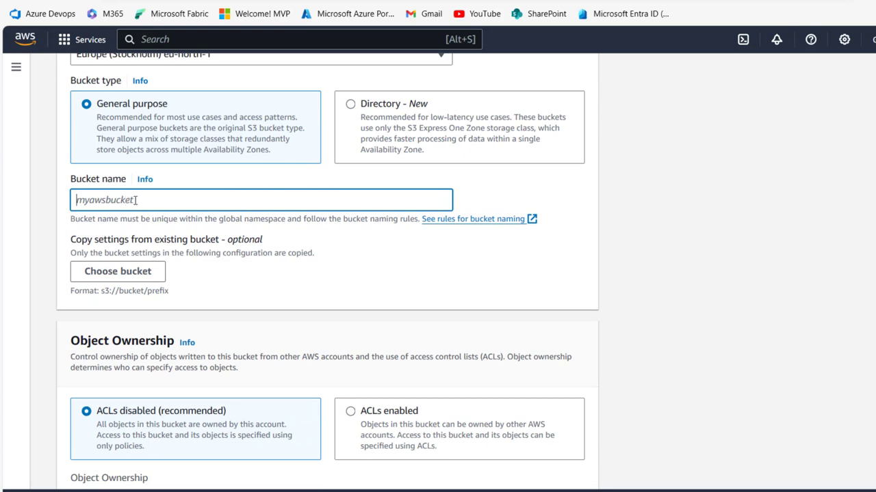
pyautogui.write('salesdata1234')
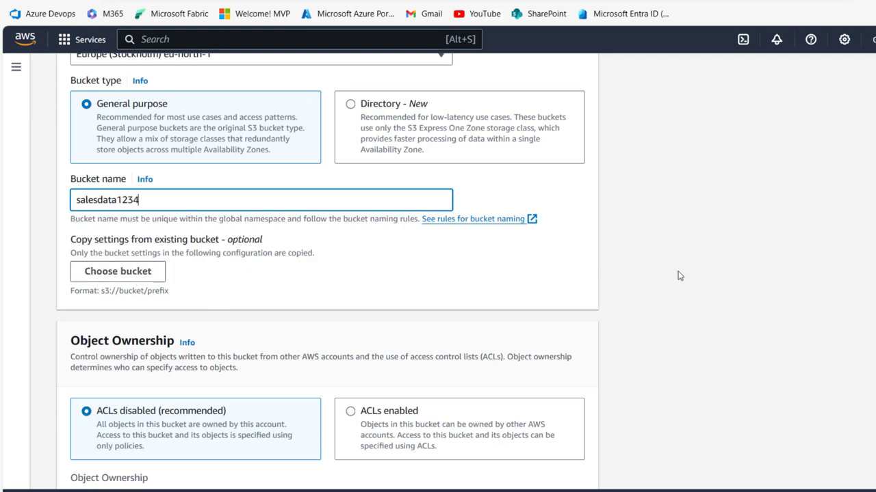
pyautogui.scroll(-4, 678, 273)
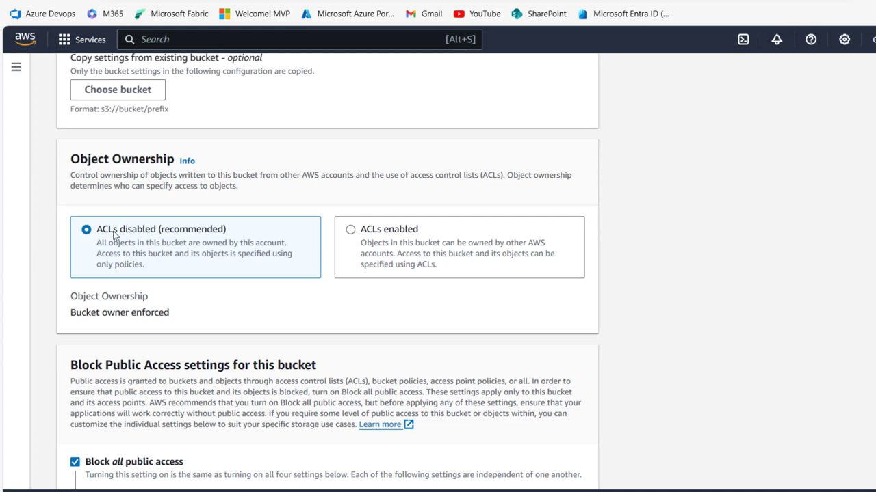
pyautogui.scroll(-2, 641, 272)
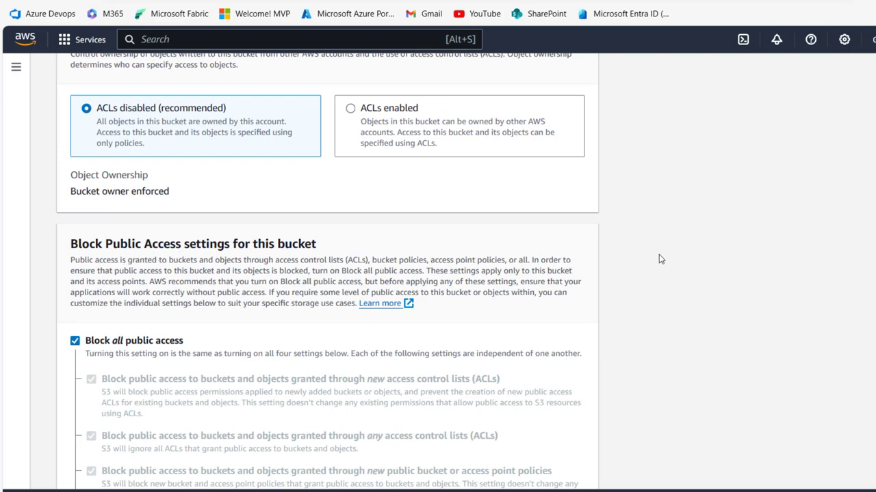
pyautogui.scroll(-6, 658, 258)
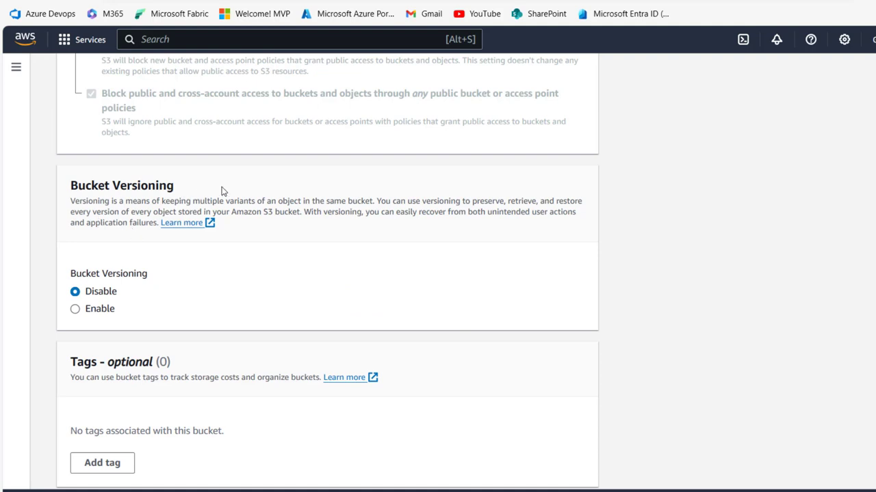
# Step: Enable Bucket Versioning for the new bucket
pyautogui.click(95, 313)
pyautogui.scroll(-1, 713, 303)
pyautogui.scroll(-3, 713, 303)
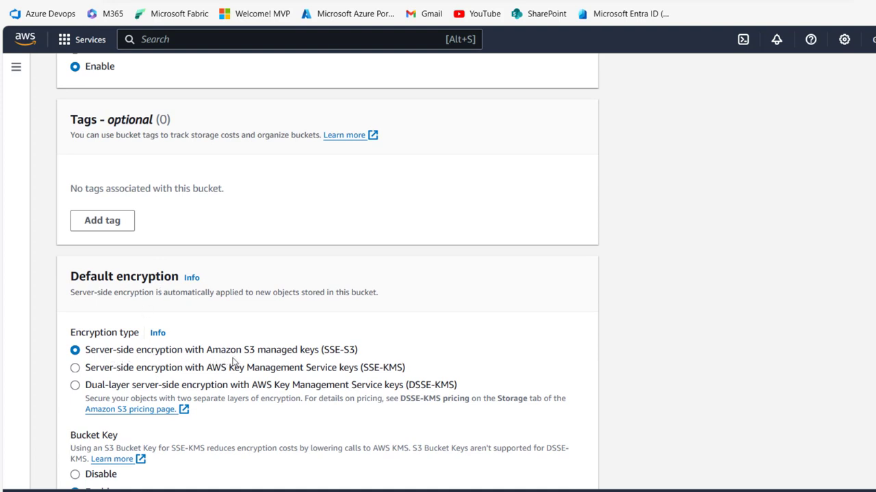
pyautogui.scroll(-3, 692, 304)
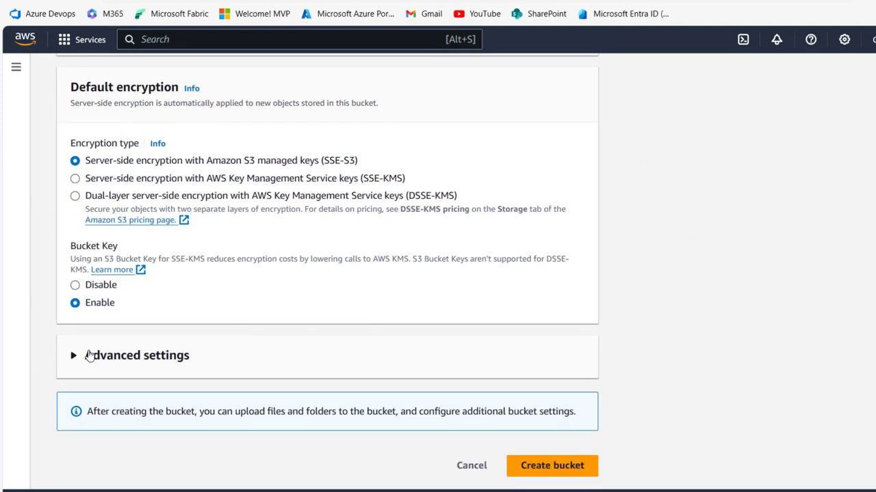
# Step: Expand Advanced settings and submit the bucket, which is rejected because salesdata1234 already exists
pyautogui.click(89, 356)
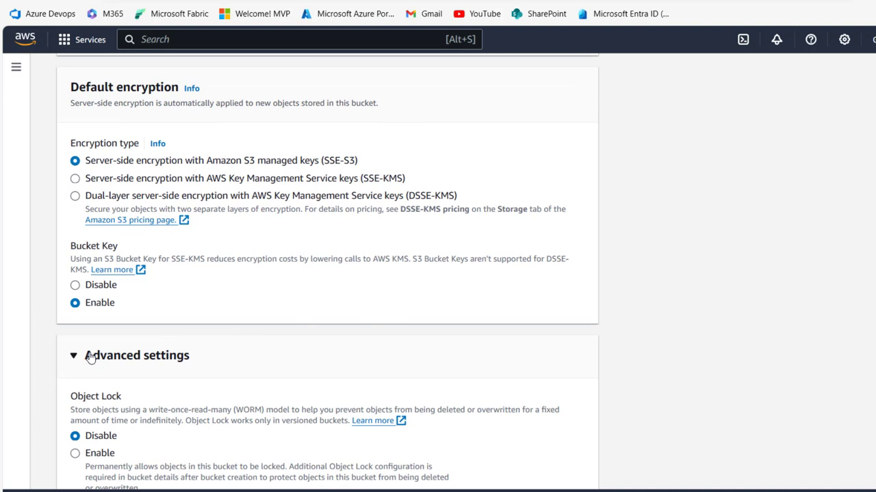
pyautogui.scroll(-3, 659, 286)
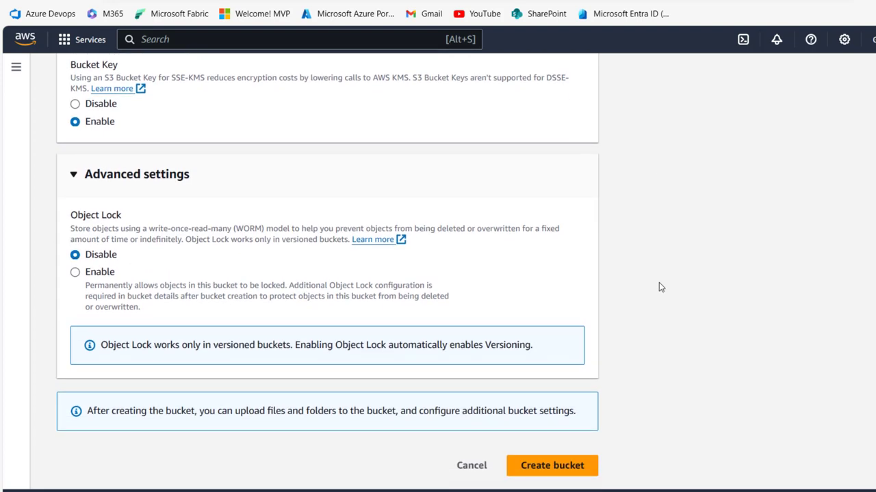
pyautogui.click(558, 474)
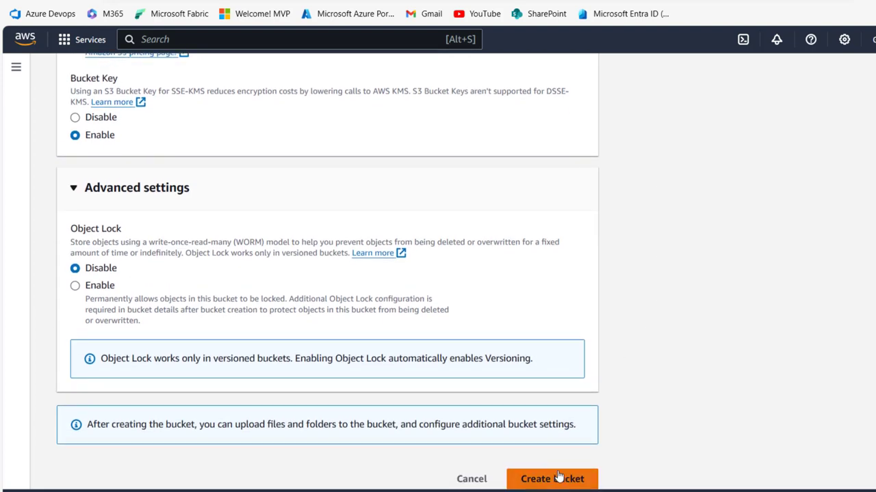
pyautogui.scroll(6, 797, 333)
pyautogui.scroll(8, 797, 333)
pyautogui.scroll(5, 797, 333)
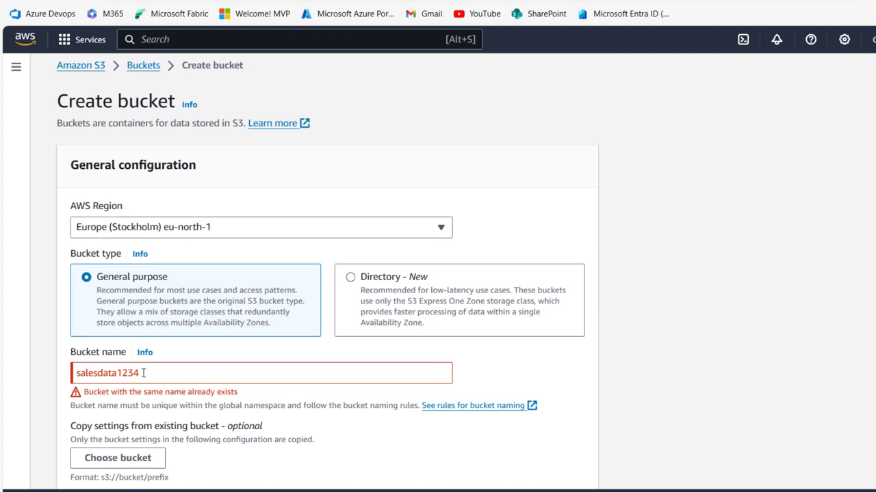
# Step: Change the bucket name to salesdata007 and create it with versioning enabled
pyautogui.click(166, 376)
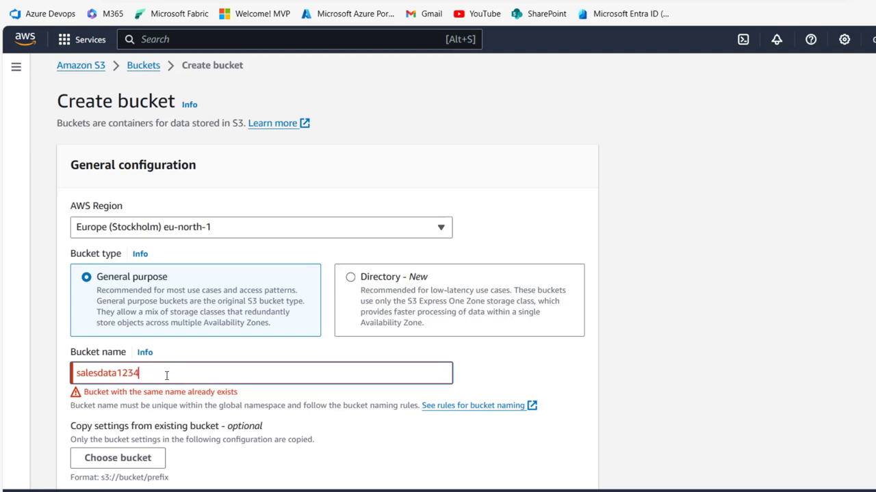
pyautogui.press('BackSpace')
pyautogui.press('BackSpace')
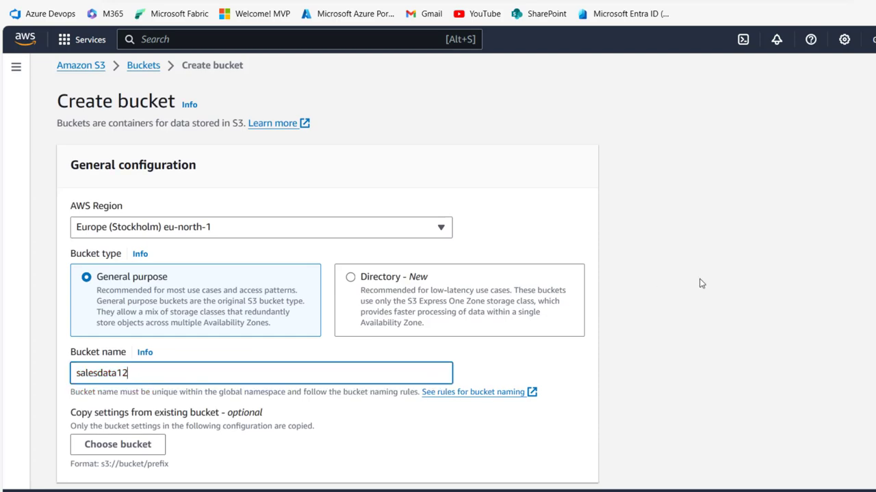
pyautogui.click(700, 282)
pyautogui.scroll(-15, 327, 274)
pyautogui.scroll(12, 328, 273)
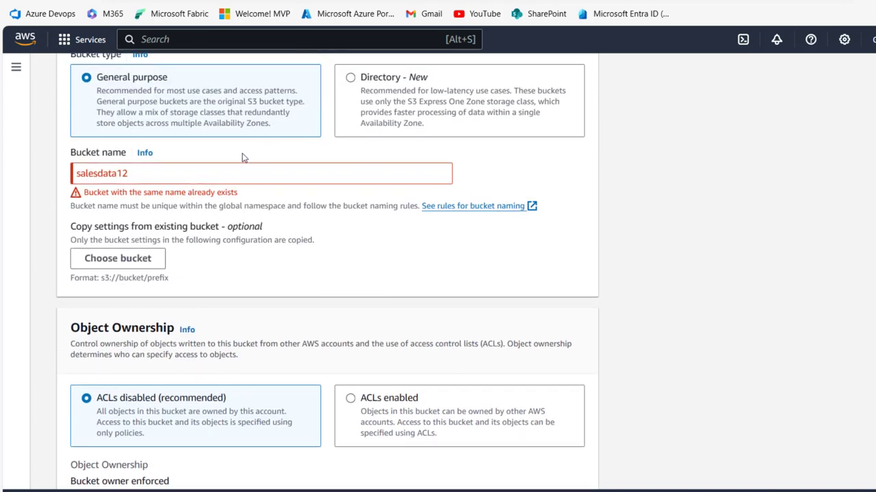
pyautogui.click(190, 170)
pyautogui.press('BackSpace')
pyautogui.press('BackSpace')
pyautogui.write('007')
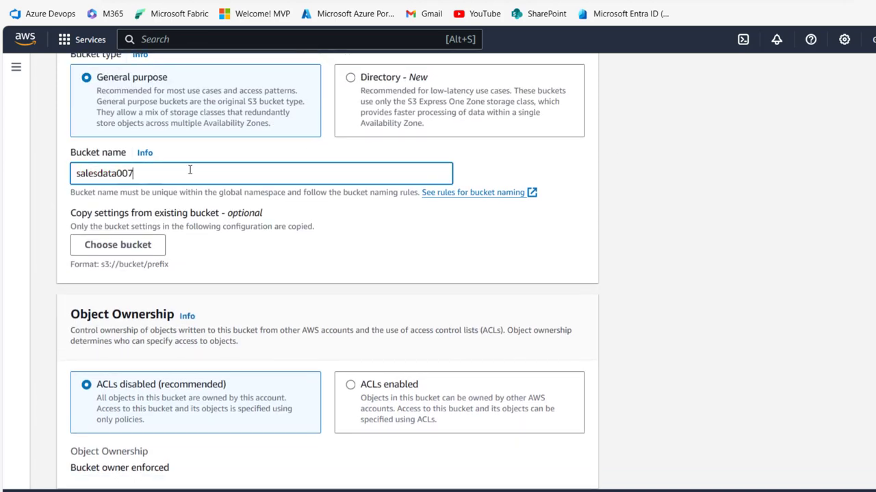
pyautogui.click(710, 268)
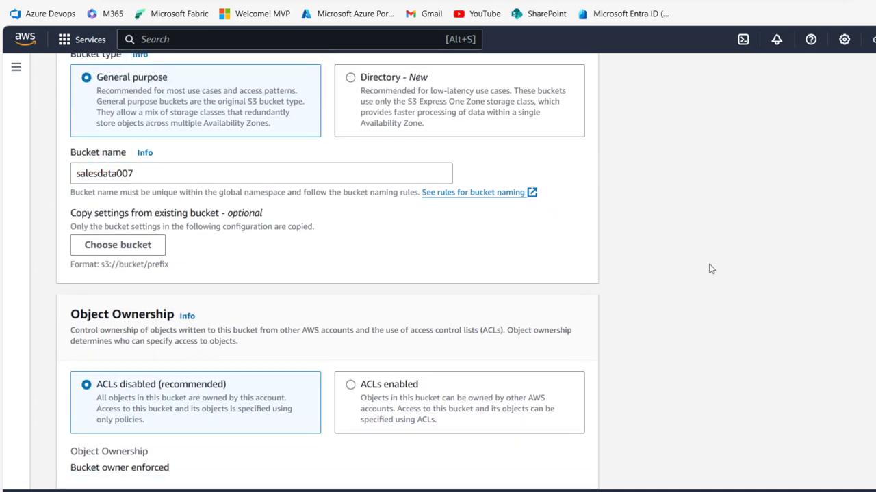
pyautogui.scroll(-18, 327, 273)
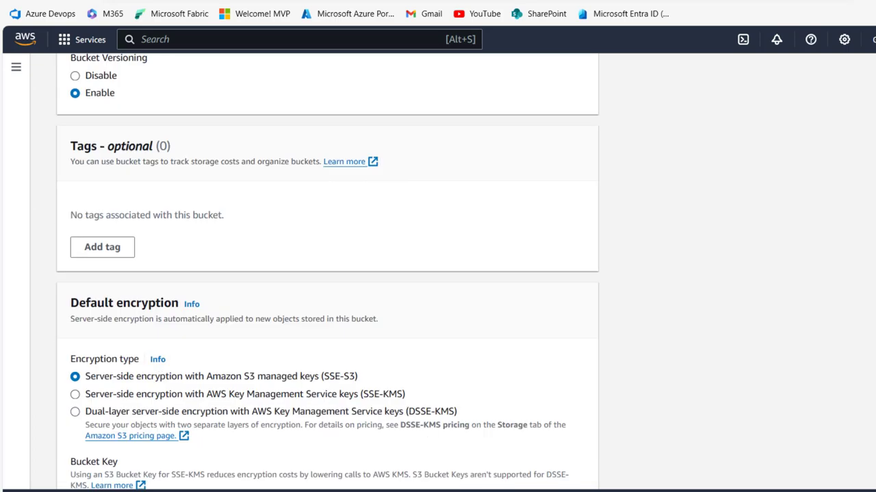
pyautogui.click(574, 465)
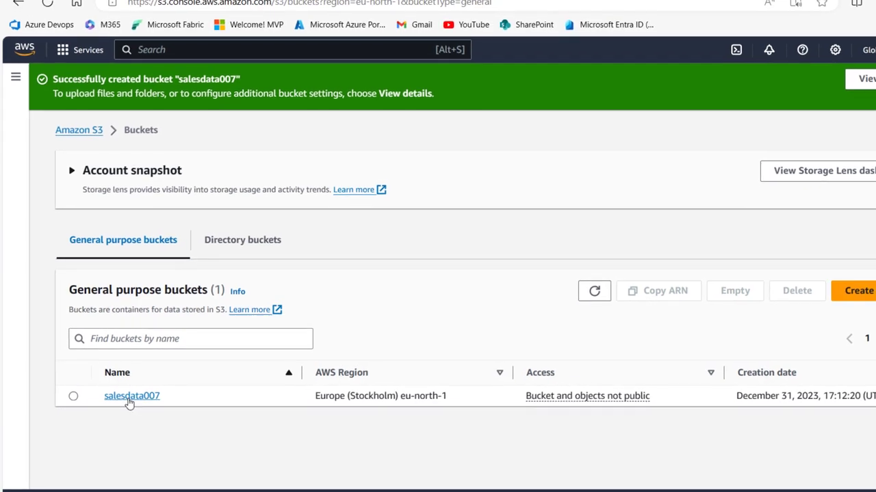
# Step: Open salesdata007 and review its Properties, Permissions, Metrics, Management and Access Points tabs
pyautogui.click(128, 397)
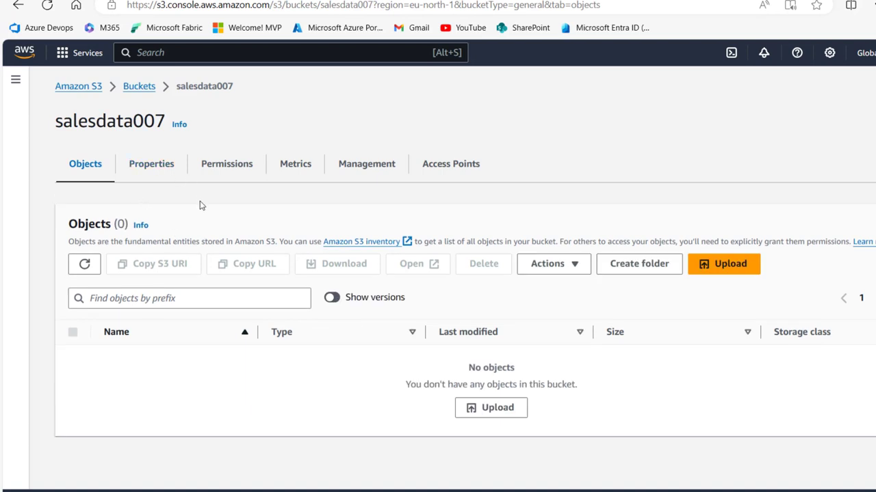
pyautogui.click(162, 172)
pyautogui.click(228, 168)
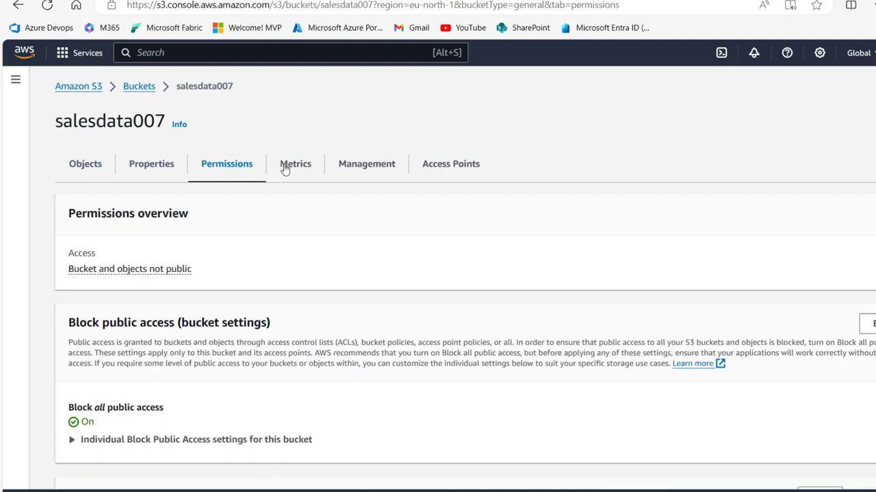
pyautogui.click(291, 170)
pyautogui.click(374, 173)
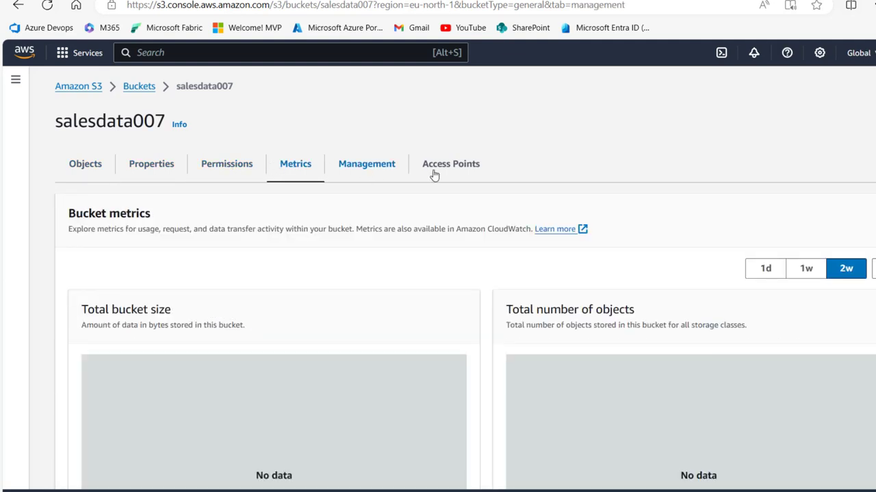
pyautogui.click(463, 167)
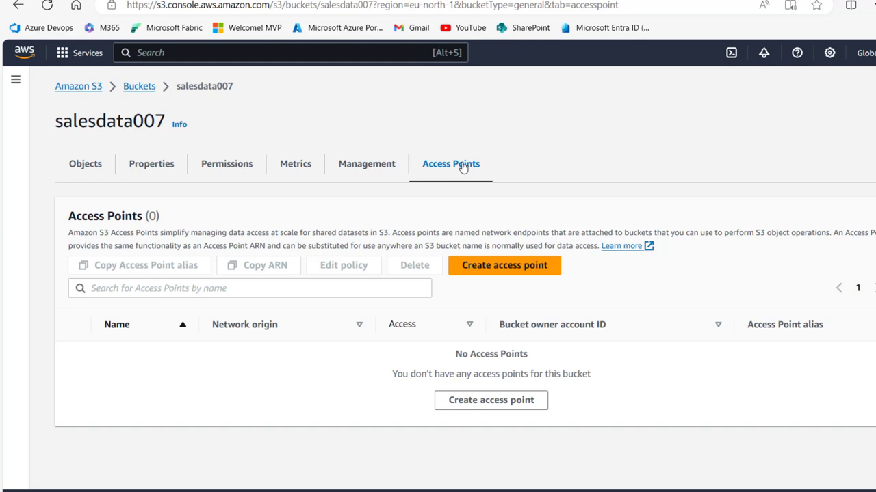
# Step: Open IAM through the 'iam' search, view the empty Users list, and begin Create user
pyautogui.click(209, 48)
pyautogui.write('iam')
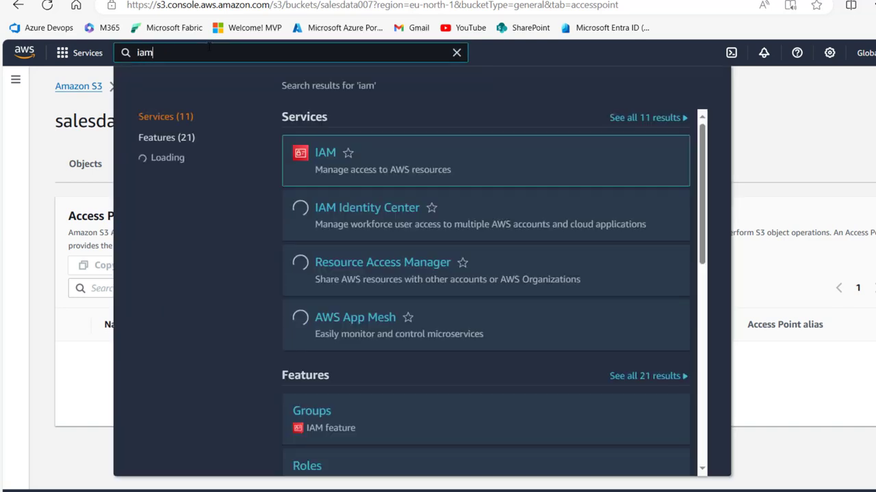
pyautogui.click(329, 156)
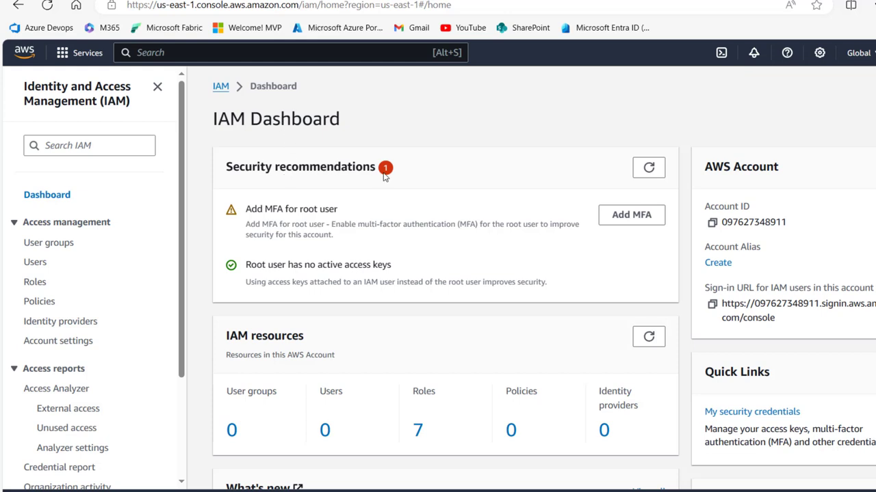
pyautogui.click(43, 265)
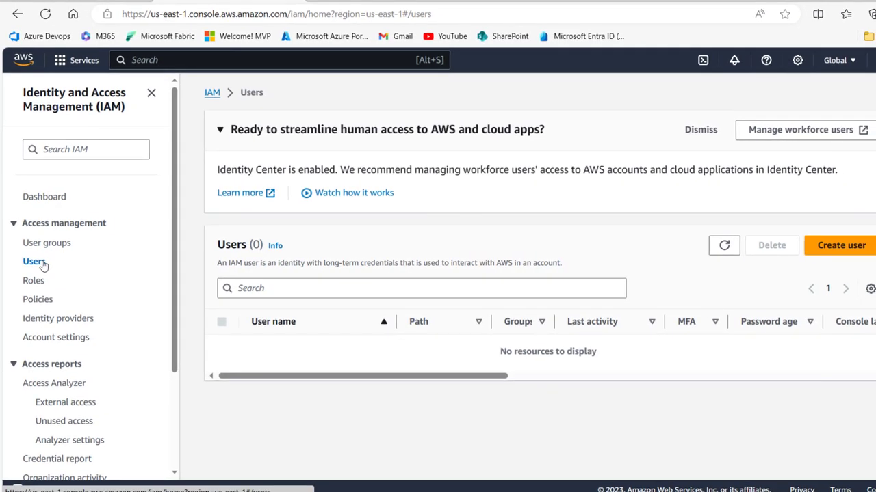
pyautogui.click(854, 248)
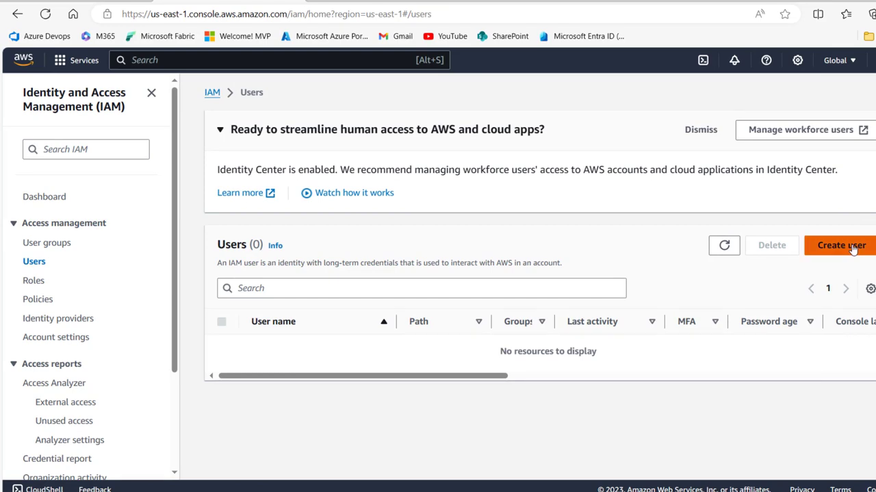
# Step: Enter the new user's name without console access and continue to Set permissions
pyautogui.click(374, 232)
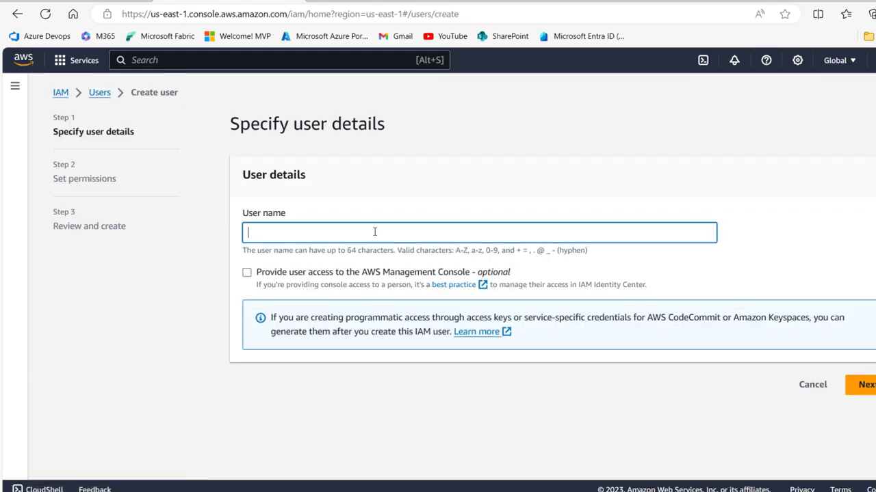
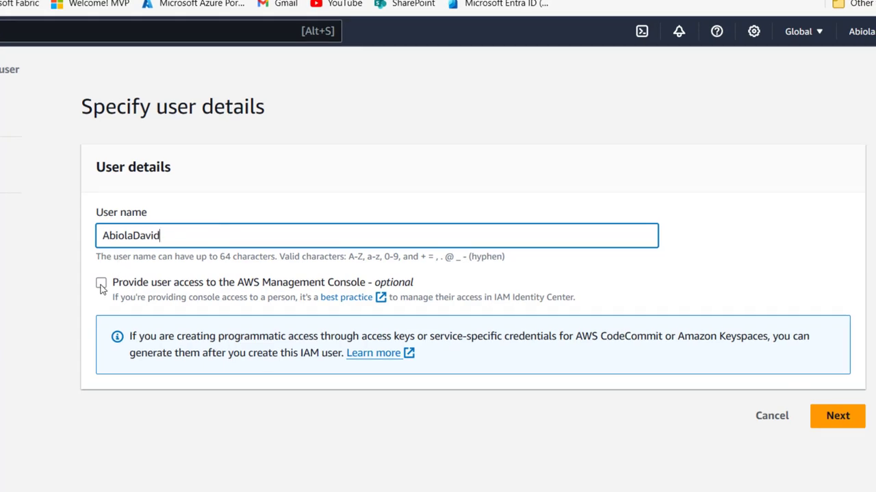
pyautogui.click(834, 415)
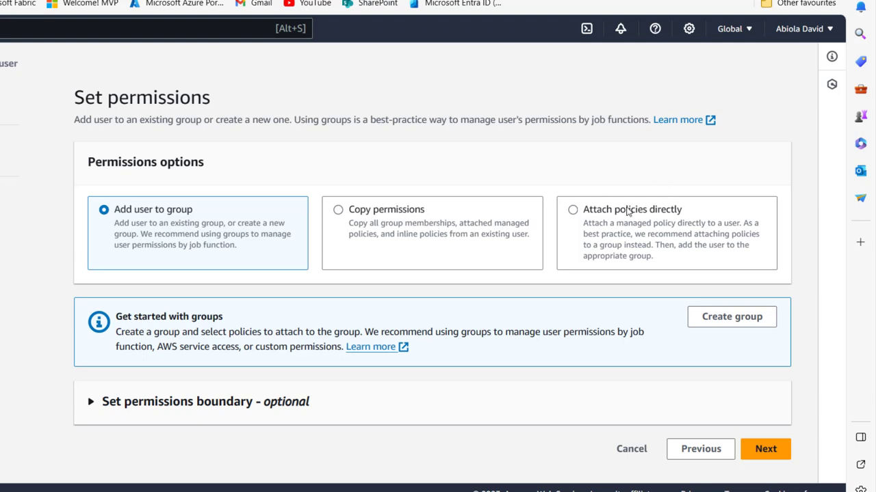
# Step: Directly attach AccessAnalyzerServiceRolePolicy, AdministratorAccess, AdministratorAccess-Amplify, AdministratorAccess-AWSElasticBeanstalk and AlexaForBusinessDeviceSetup, then continue to review
pyautogui.click(626, 211)
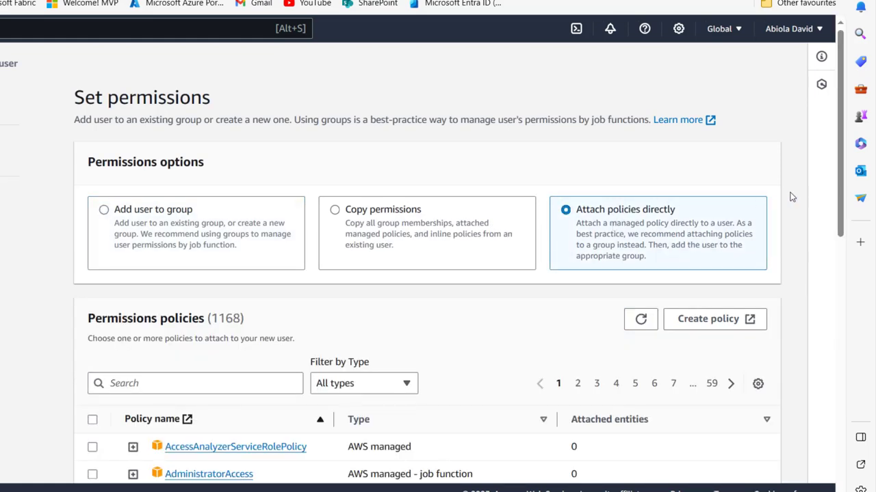
pyautogui.moveTo(838, 203); pyautogui.dragTo(858, 309)
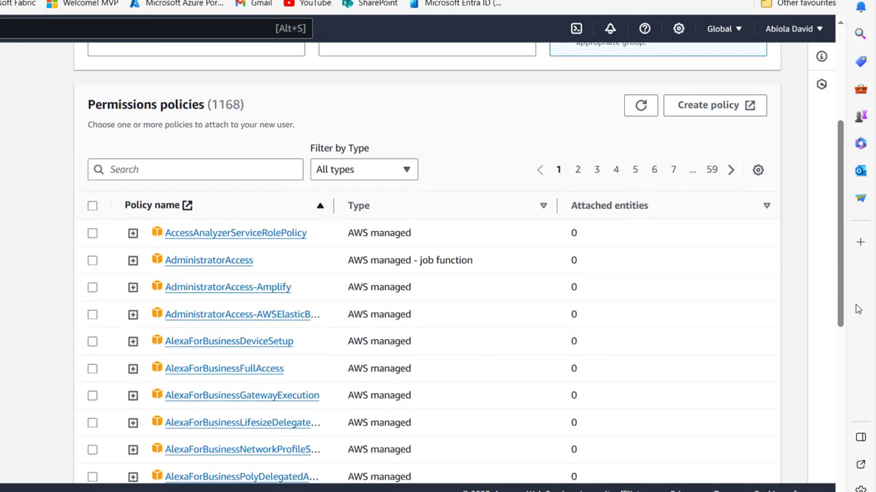
pyautogui.click(93, 233)
pyautogui.click(92, 261)
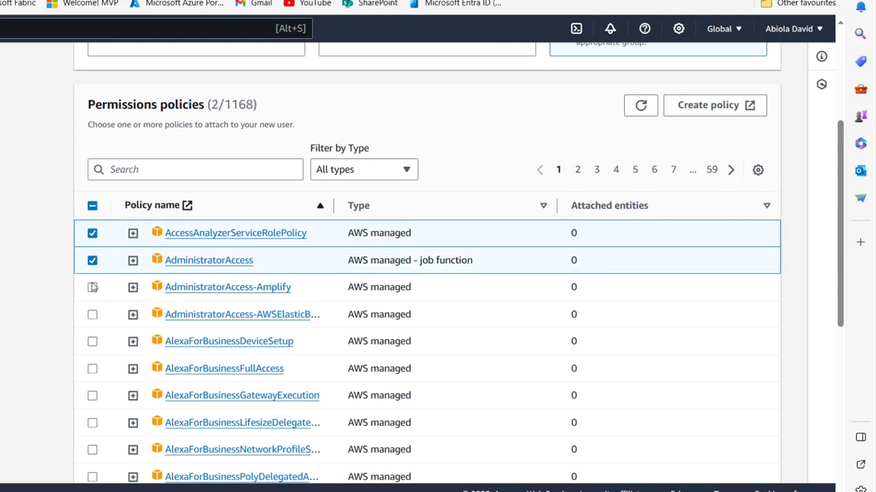
pyautogui.click(93, 288)
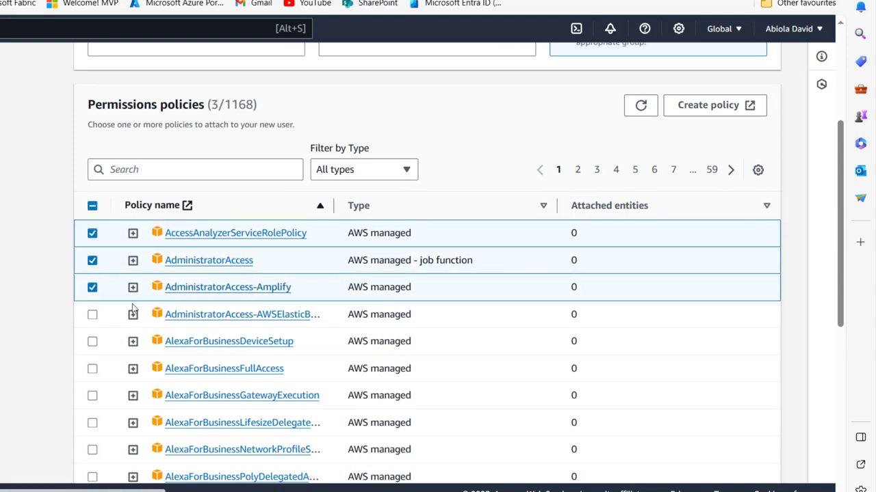
pyautogui.click(93, 315)
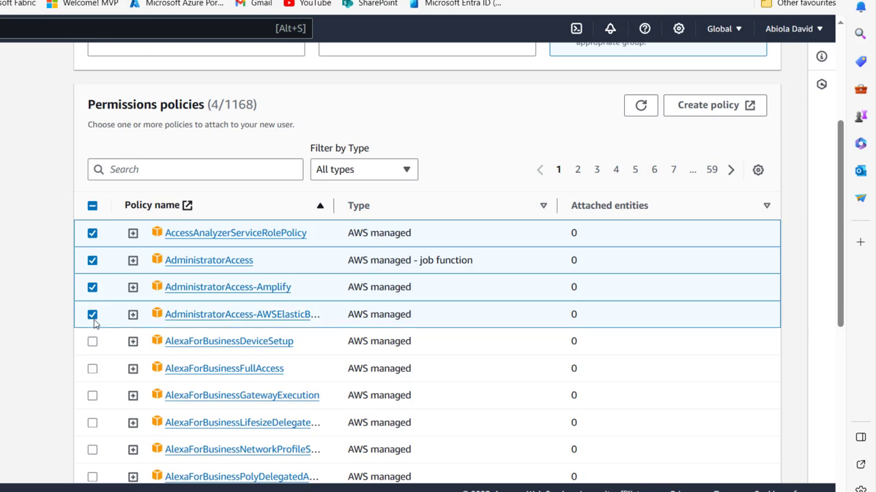
pyautogui.click(92, 342)
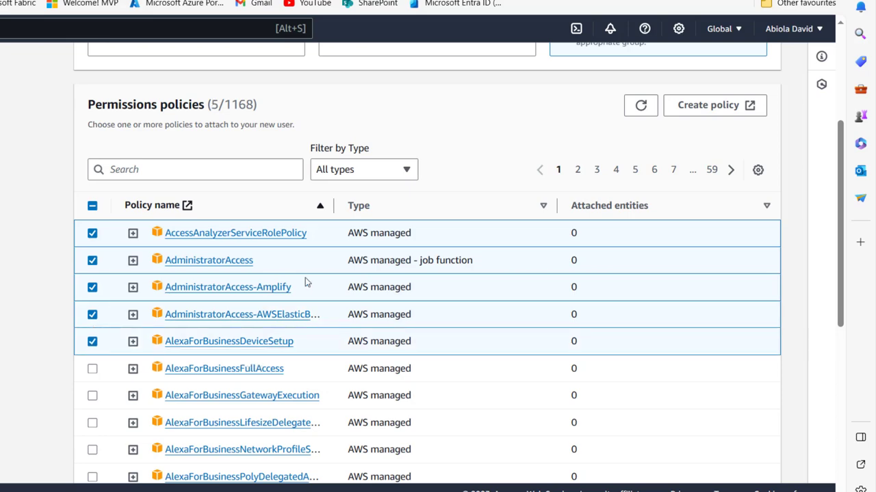
pyautogui.moveTo(845, 221); pyautogui.dragTo(863, 418)
pyautogui.click(758, 464)
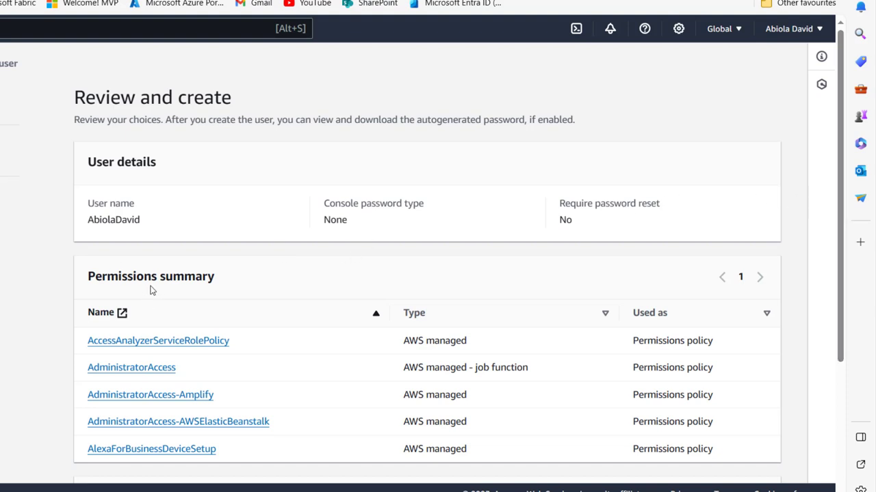
# Step: Create the user from the review page and open its summary from the Users list
pyautogui.scroll(-1, 835, 397)
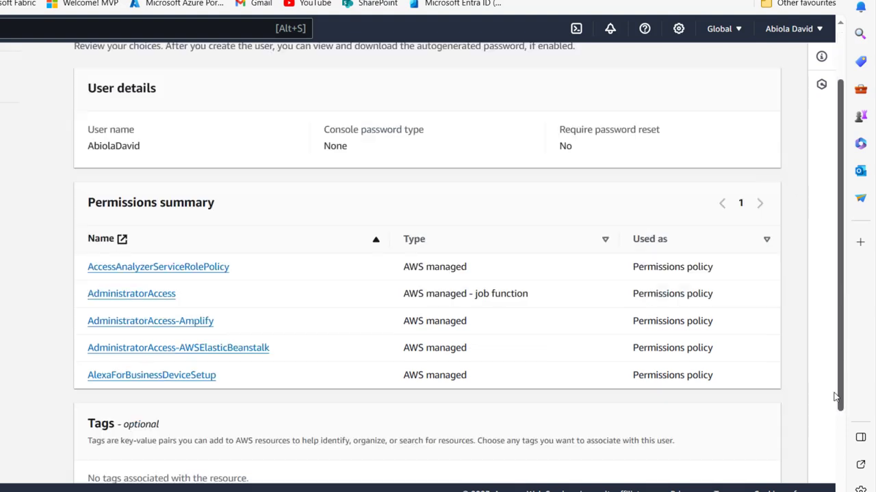
pyautogui.scroll(-2, 835, 397)
pyautogui.click(732, 460)
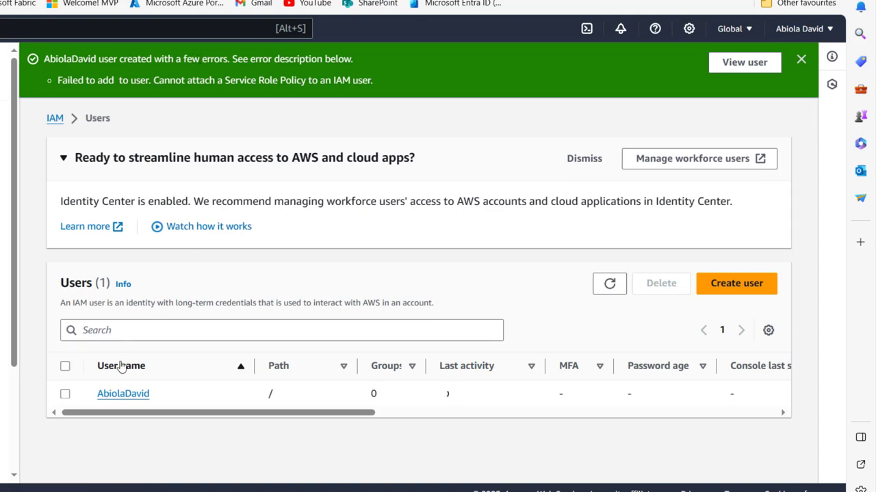
pyautogui.click(123, 394)
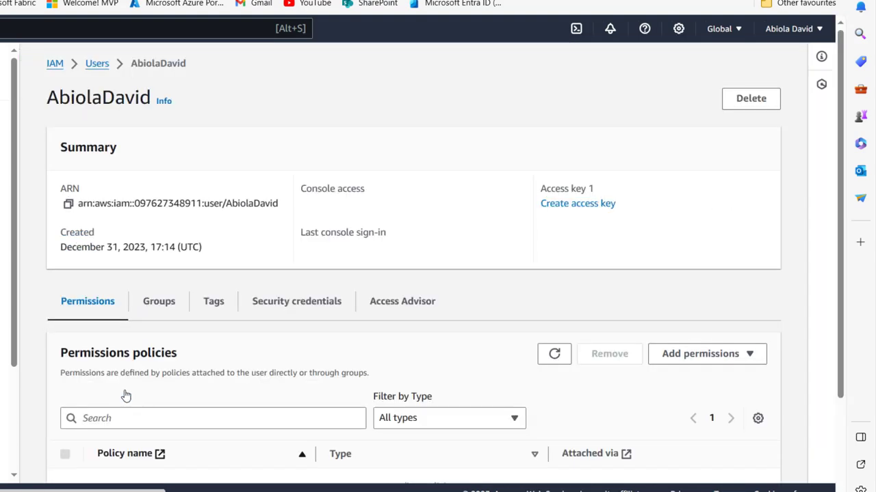